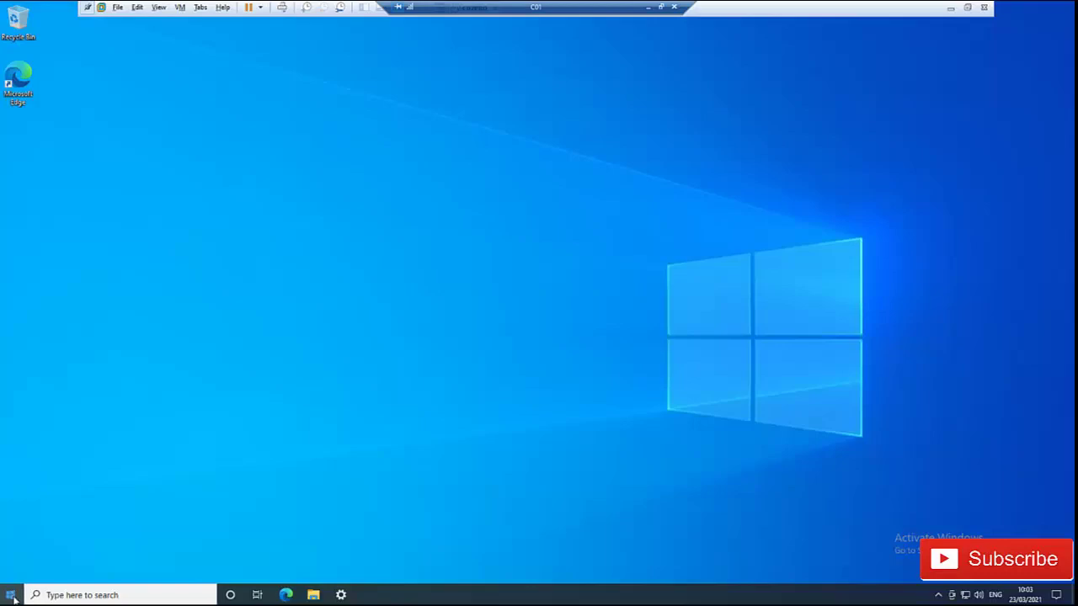
Show the System About page, with device name DESKTOP-0N63JKD, in a maximized Settings window.
right_click(12, 596)
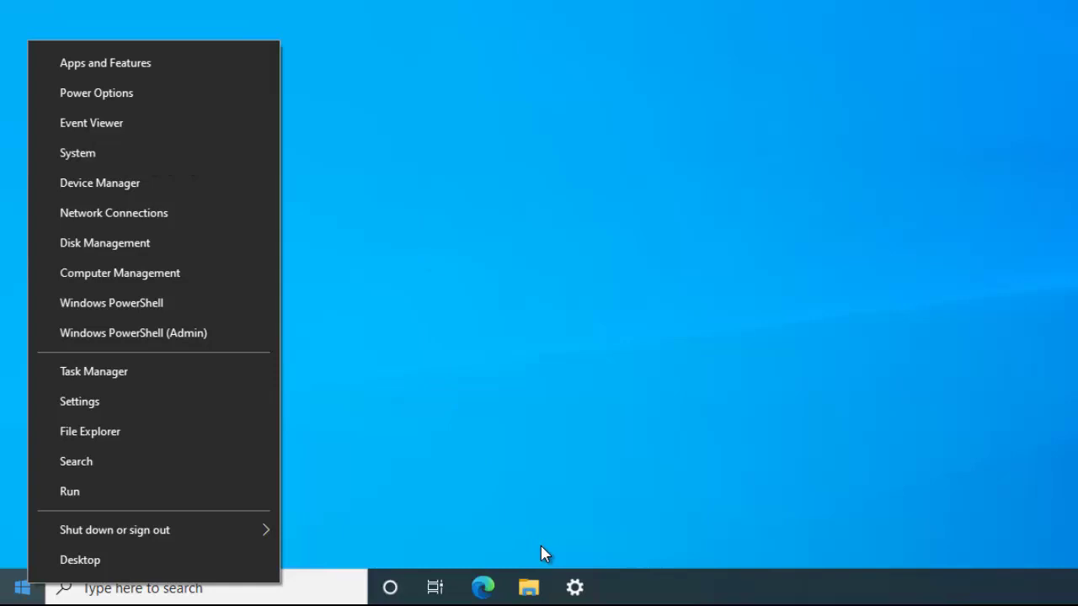
left_click(575, 587)
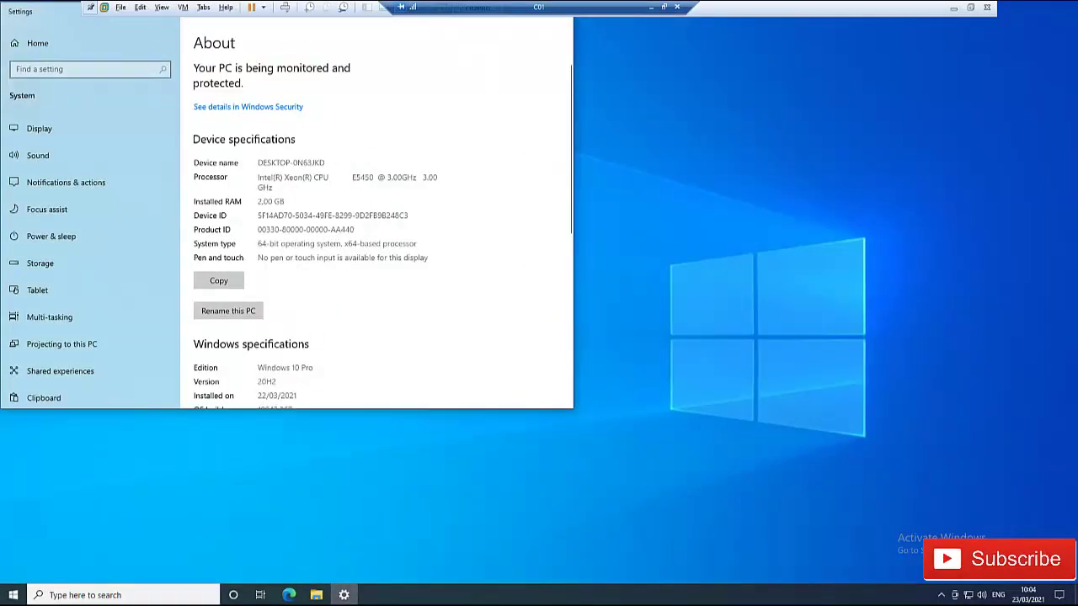
left_click_drag(57, 13, 76, 52)
left_click(554, 53)
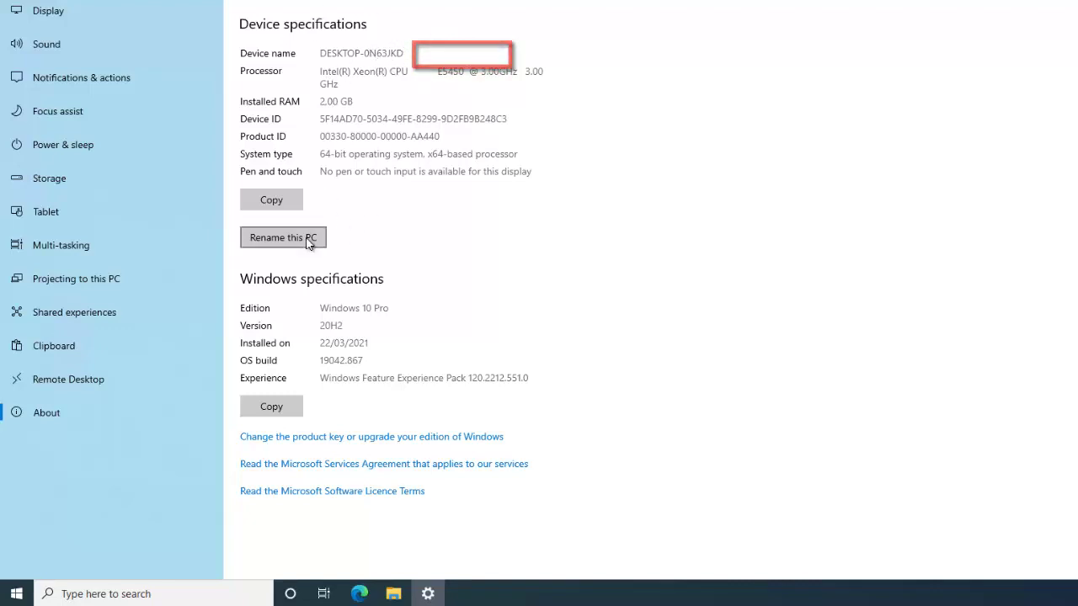
left_click(307, 240)
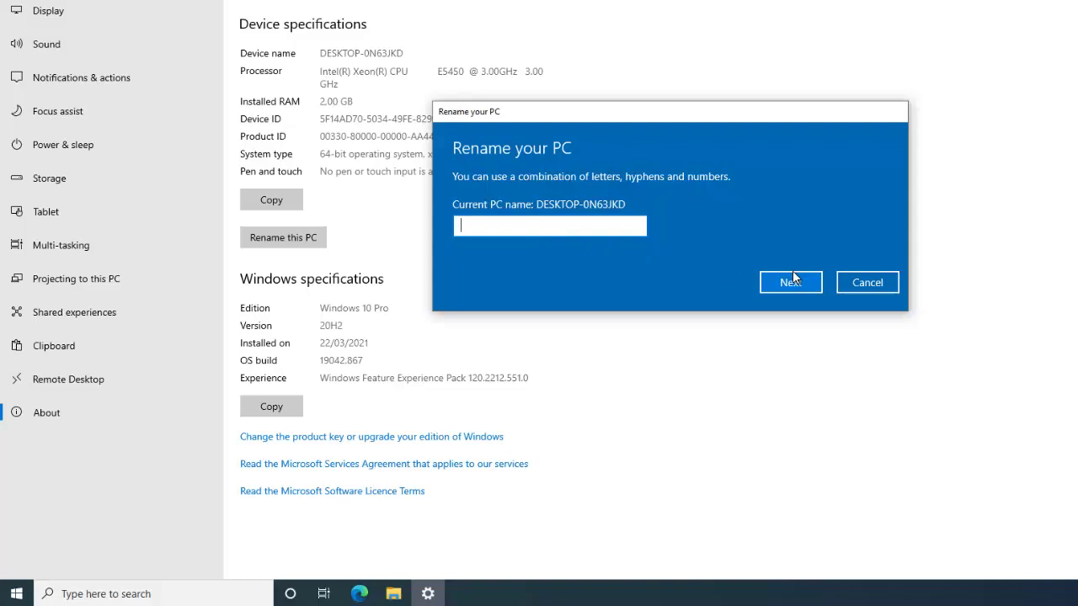
left_click(860, 284)
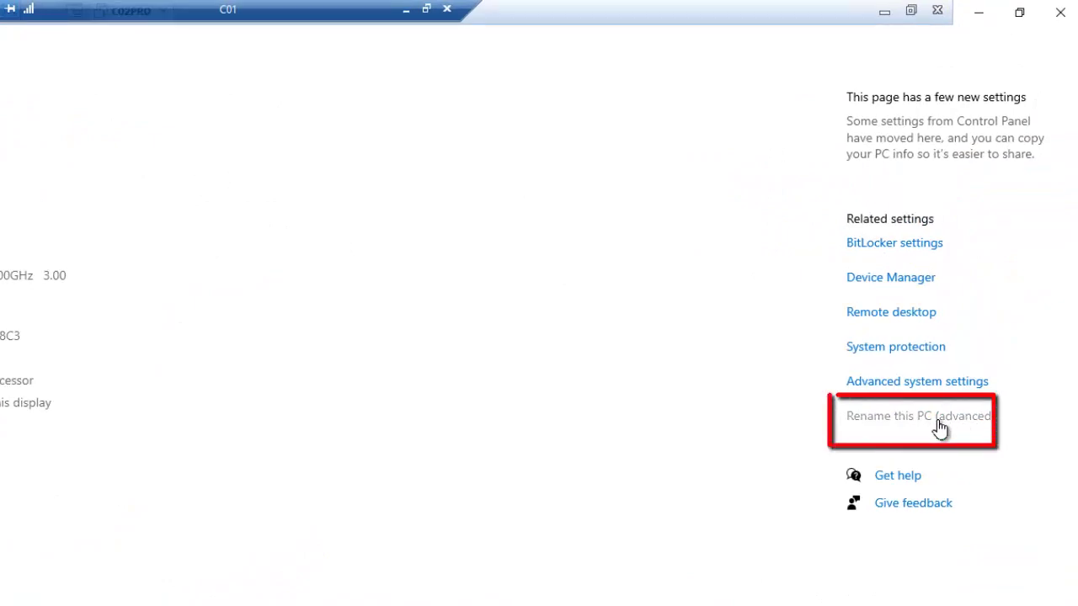
Change the computer name to C01 in System Properties, keeping it a WORKGROUP member.
left_click(938, 421)
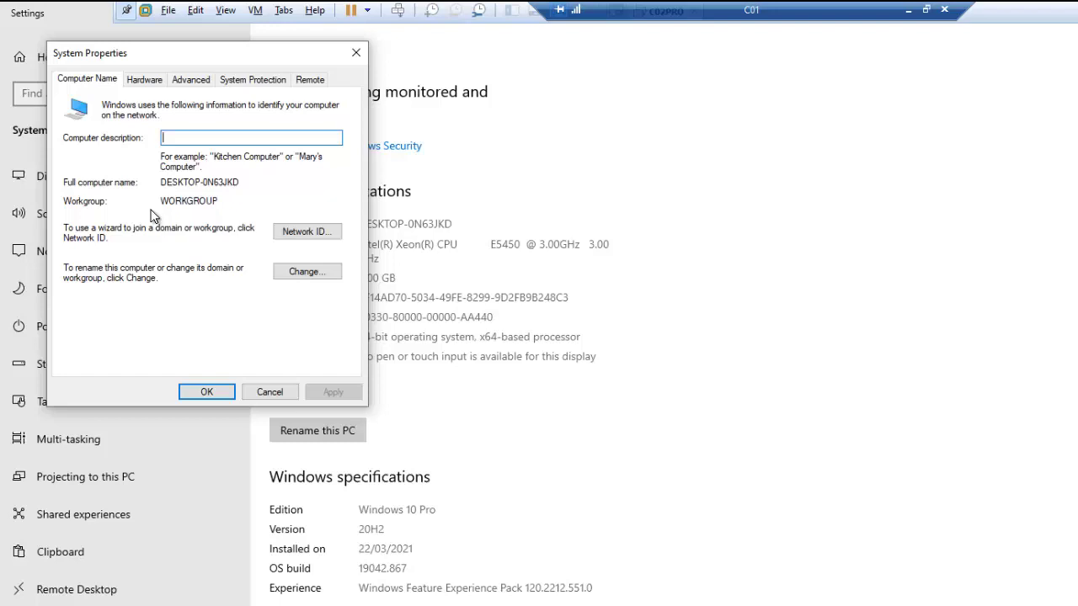
left_click(303, 271)
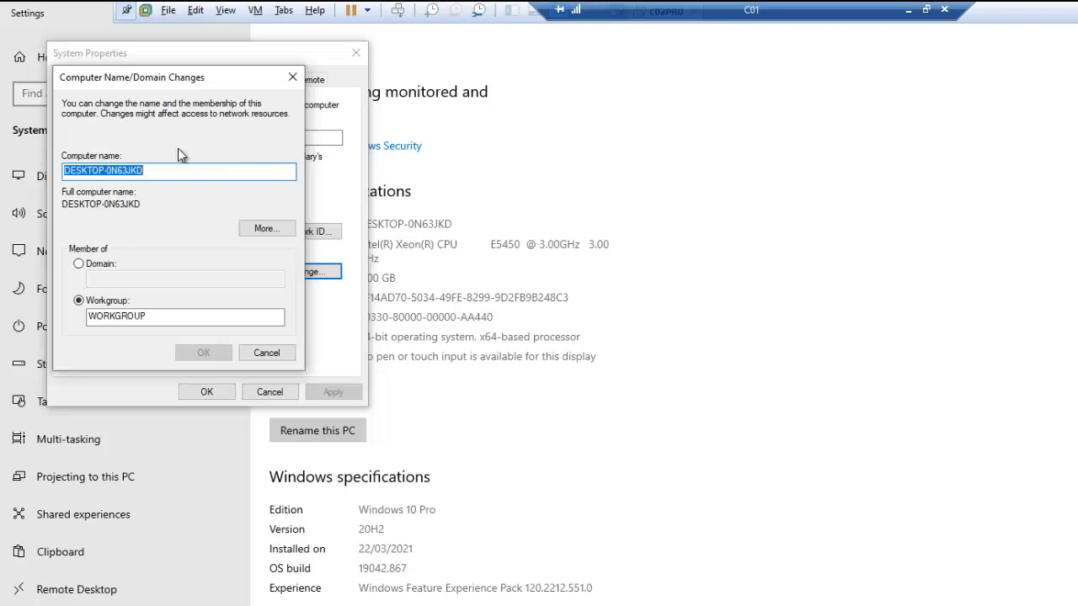
type("C")
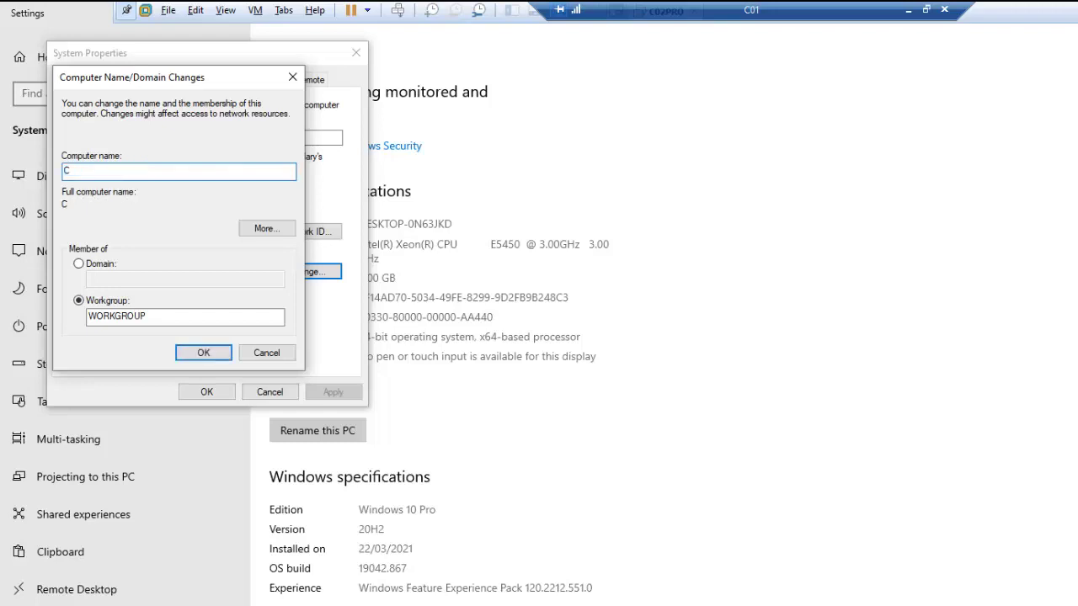
type("01")
left_click(101, 264)
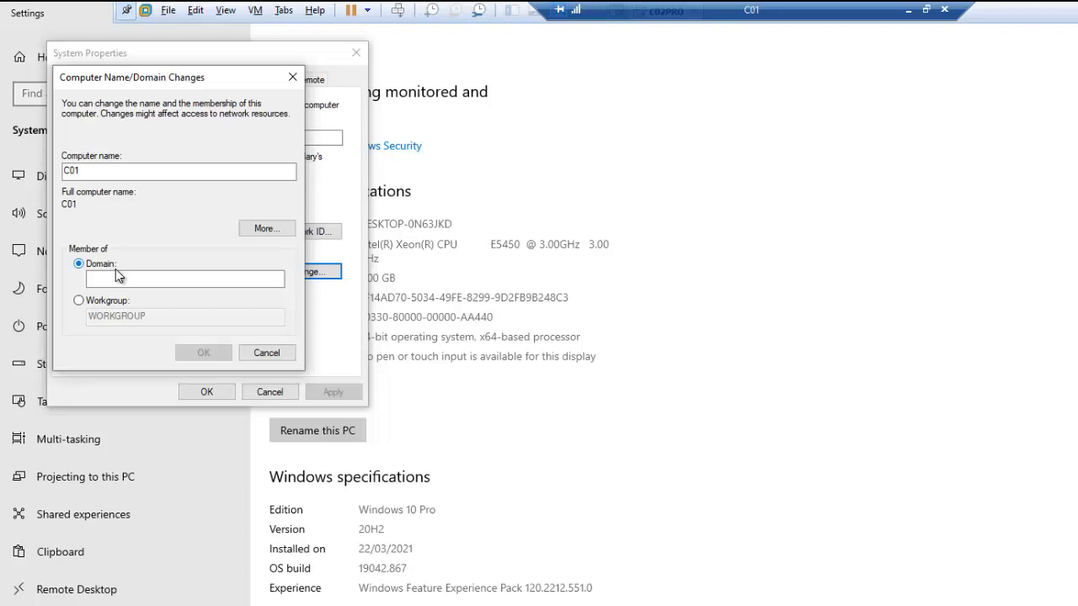
left_click(99, 264)
left_click(105, 302)
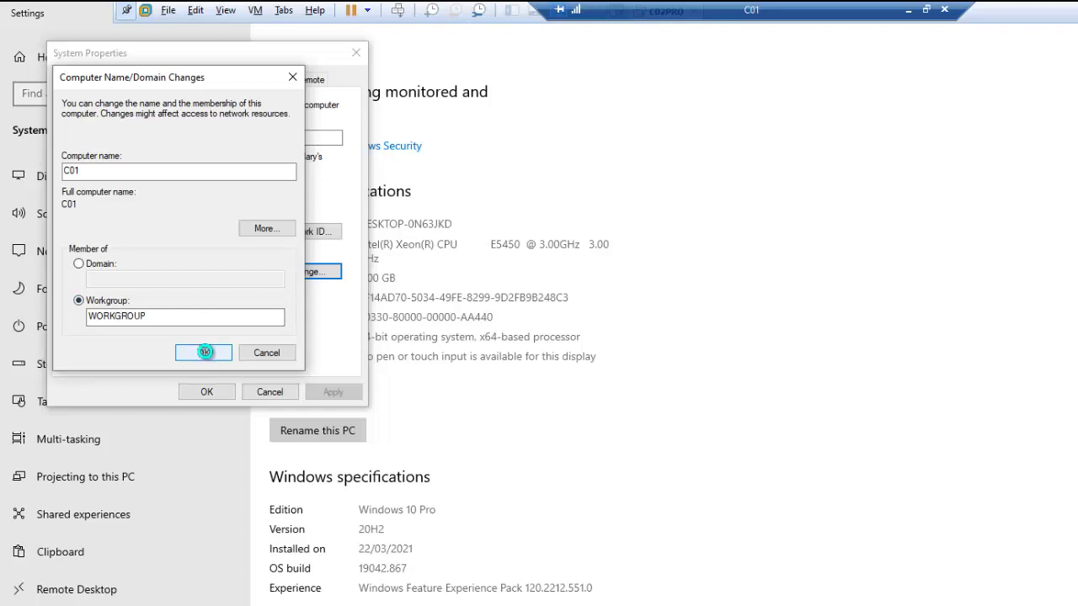
left_click(207, 351)
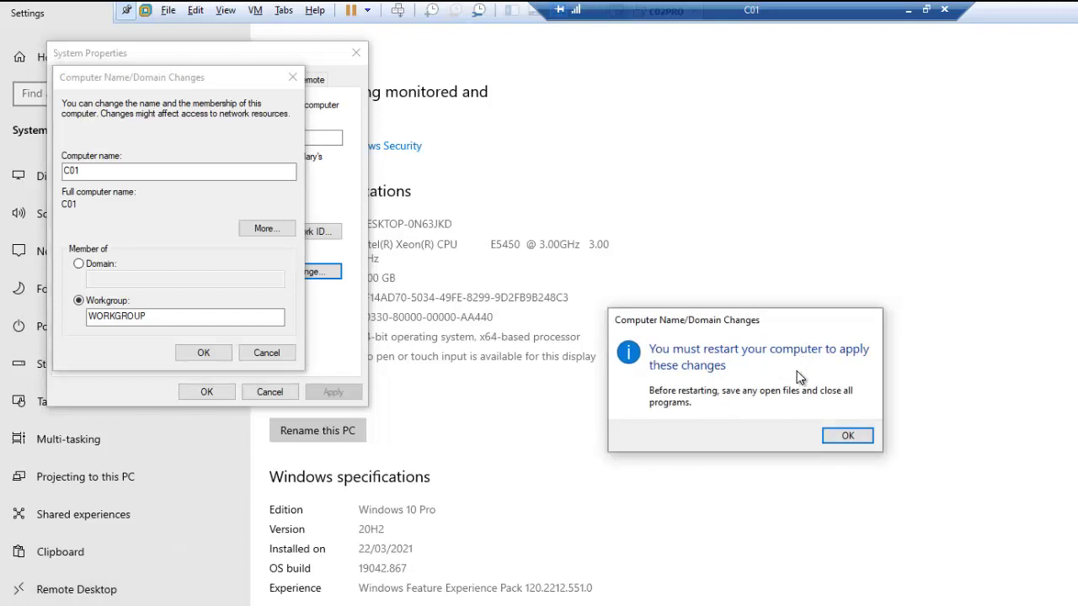
Accept the C01 rename, close System Properties and restart the computer immediately.
left_click(844, 439)
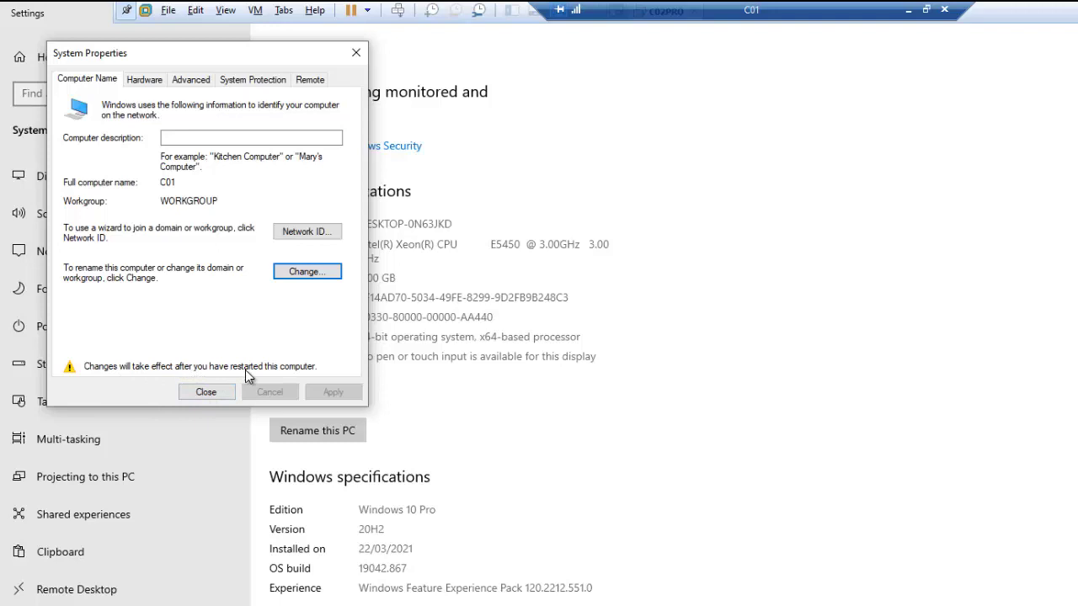
left_click(208, 394)
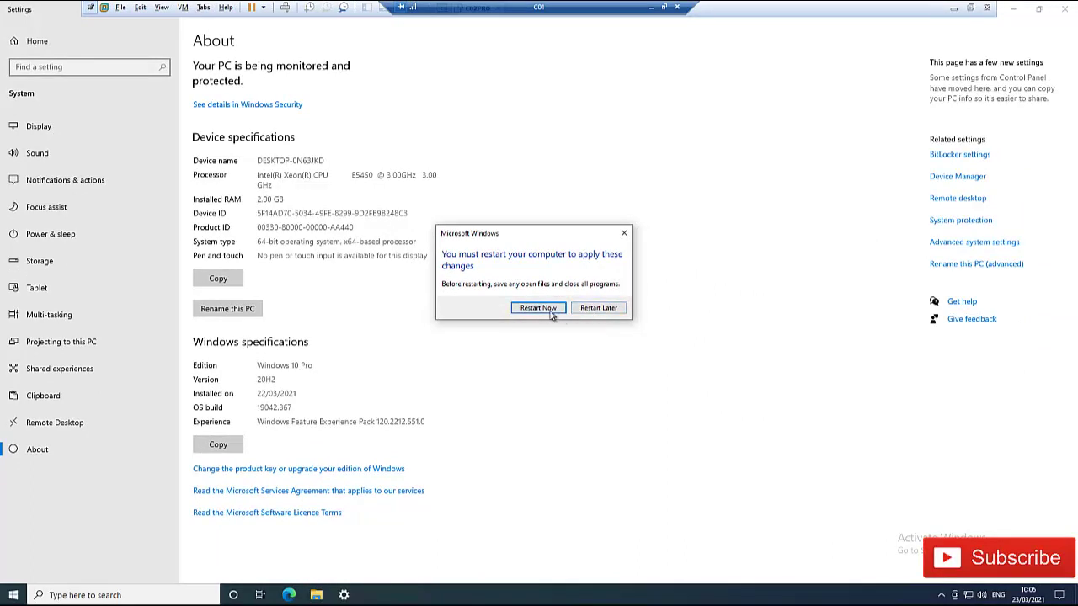
left_click(551, 309)
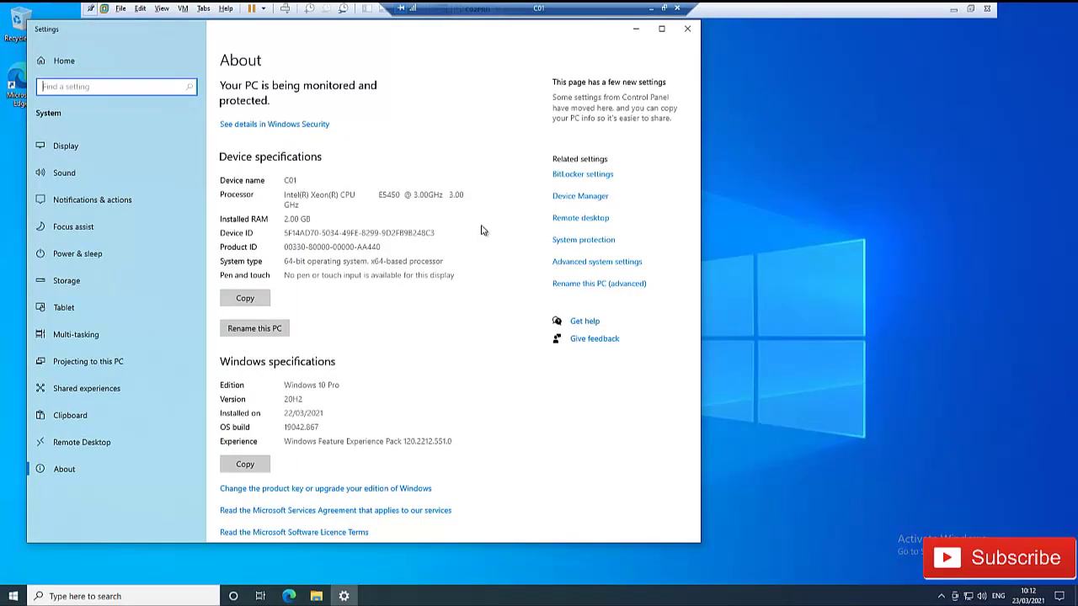
After the restart, reopen the advanced computer name properties to confirm the C01 name.
left_click(802, 395)
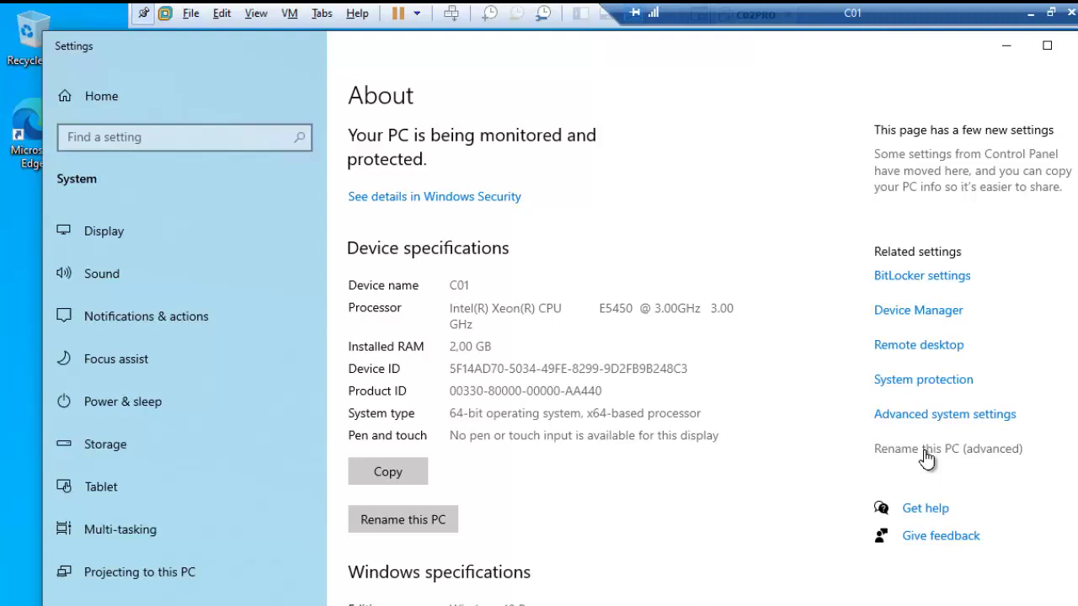